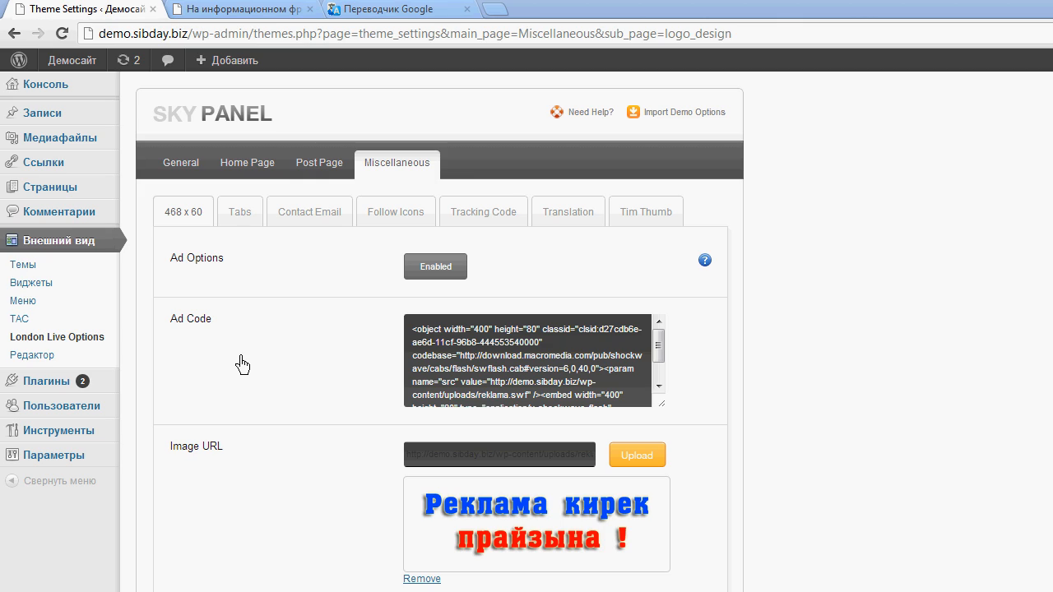
- Open the site's post page and examine the header area where the ad banner is shown
left_click(242, 9)
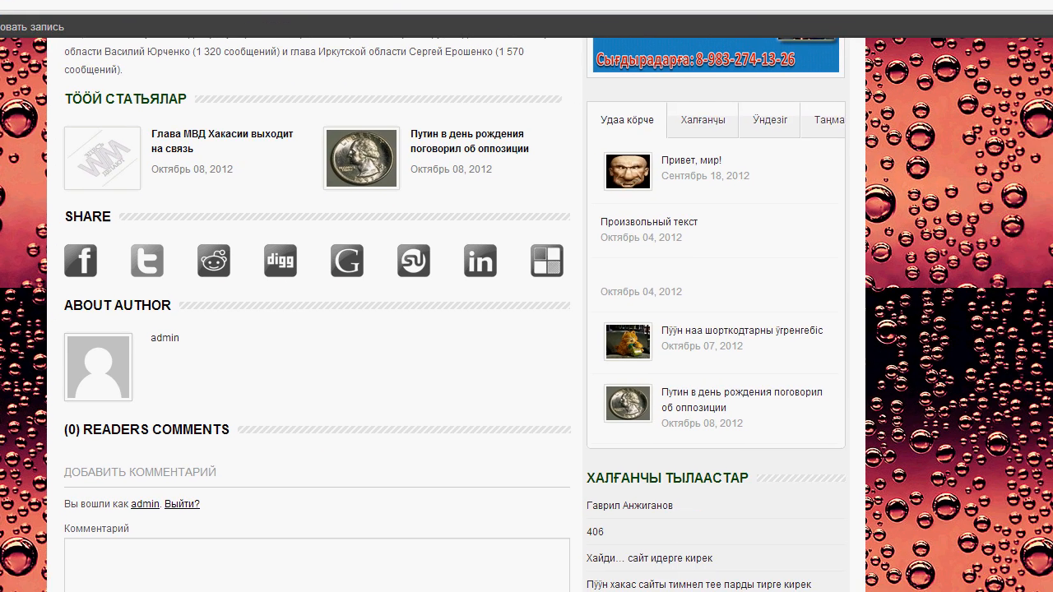
scroll(1008, 352, "up", 10)
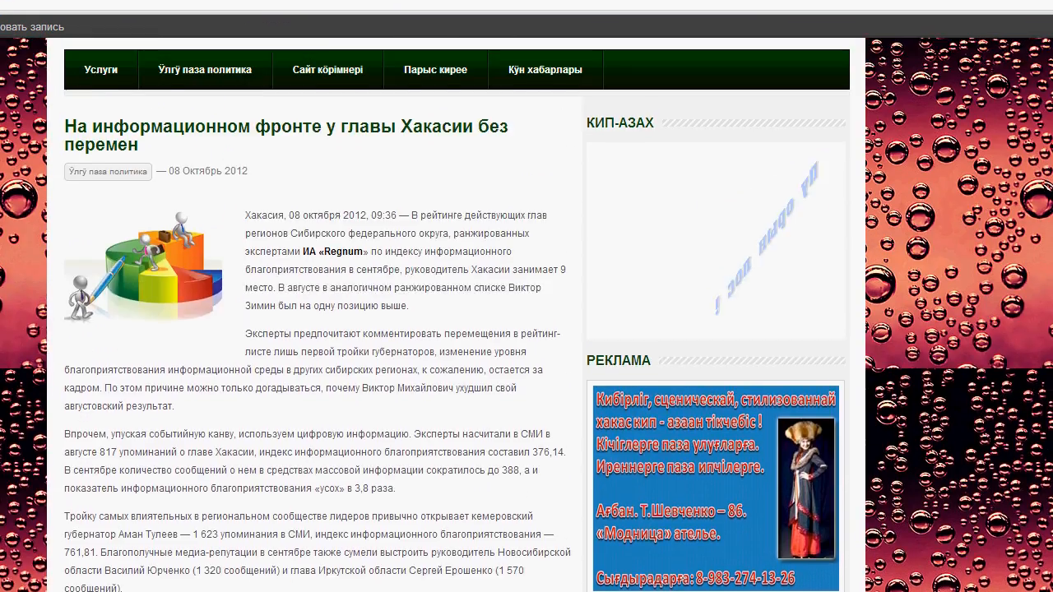
left_click_drag(435, 81, 799, 168)
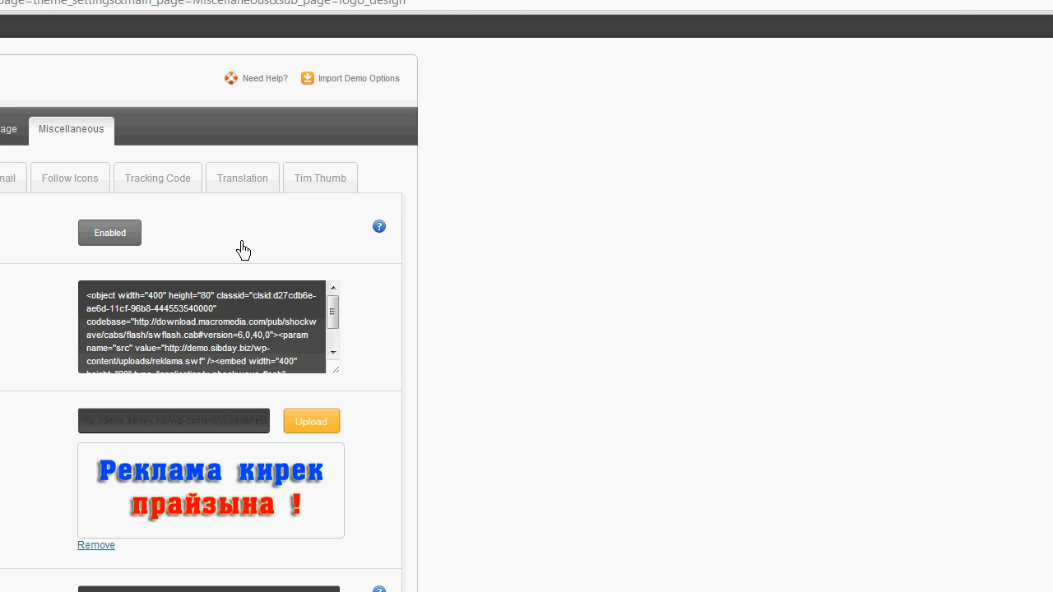
- Review the Ad Options, Image URL and Image Link Address settings of the 468 x 60 ad in the theme settings
mouse_move(55, 202)
left_mouse_down()
mouse_move(60, 216)
mouse_move(176, 265)
left_mouse_up()
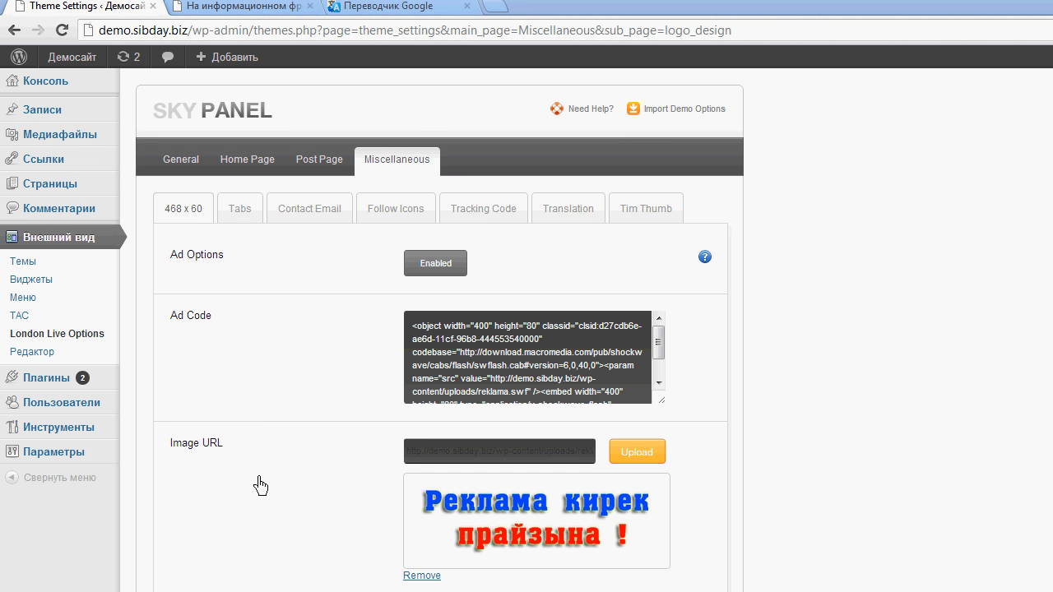
left_click_drag(405, 451, 331, 454)
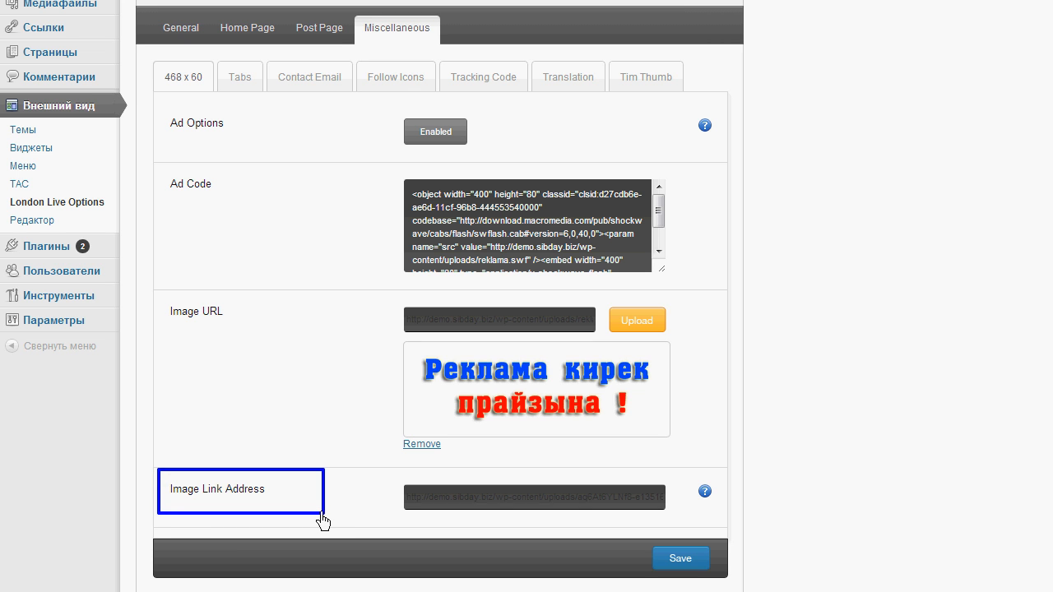
left_click_drag(406, 498, 703, 519)
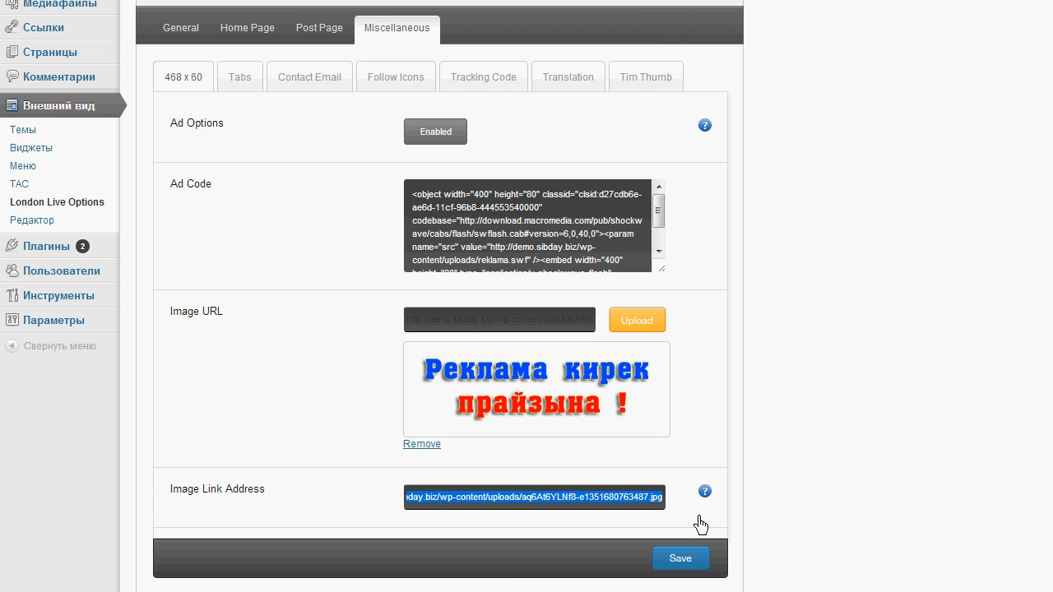
- Save the 468 x 60 ad settings and check the banner in the site's header
left_click_drag(578, 425, 676, 444)
left_click(677, 452)
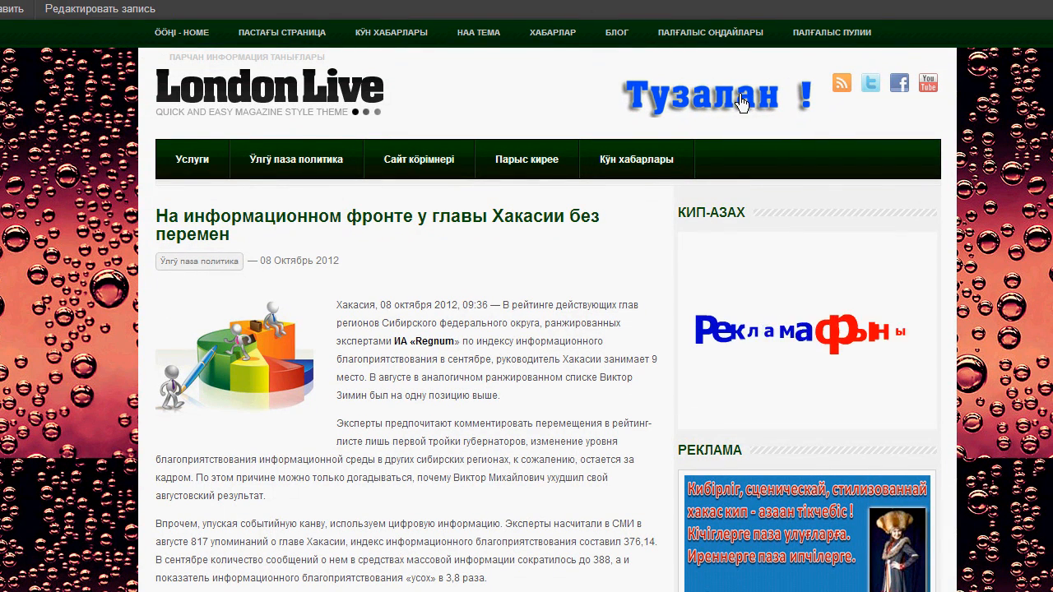
left_click_drag(567, 69, 879, 141)
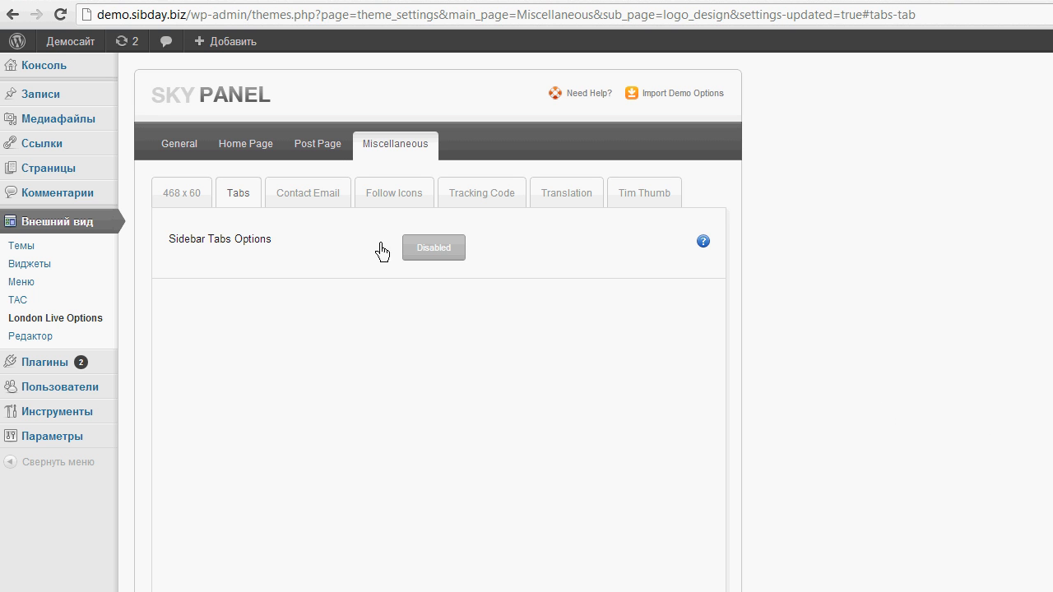
- Enable the Sidebar Tabs Options in the theme's miscellaneous Tabs settings
left_click_drag(211, 176, 265, 221)
left_click(433, 260)
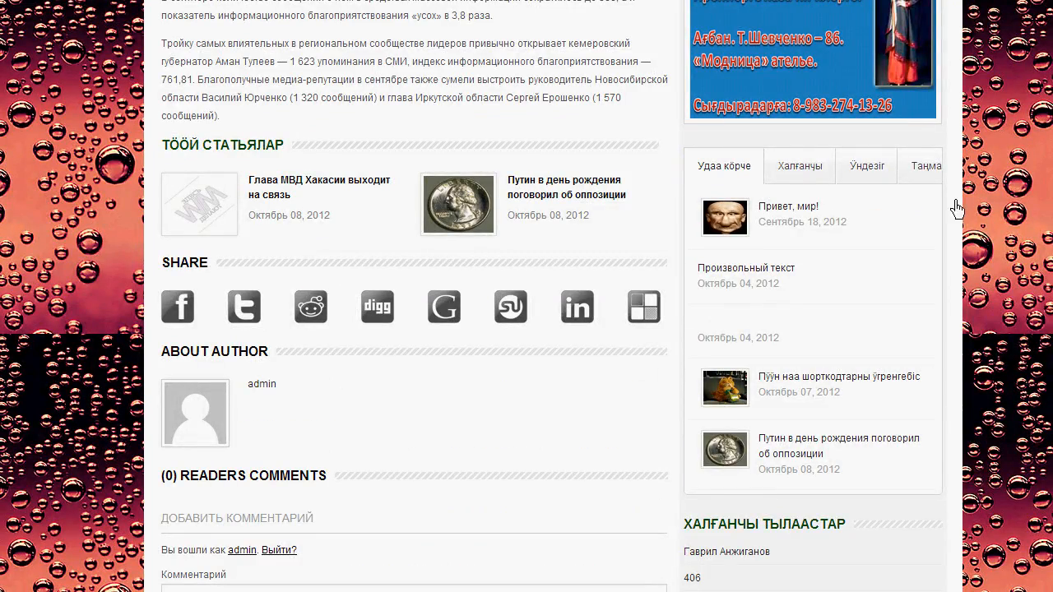
- On the site's post page, view the sidebar widget's Халғанчы, Ӱндезіг and Таңма sections, and return to Удаа кӧрче
mouse_move(682, 147)
left_mouse_down()
mouse_move(822, 461)
mouse_move(954, 507)
left_mouse_up()
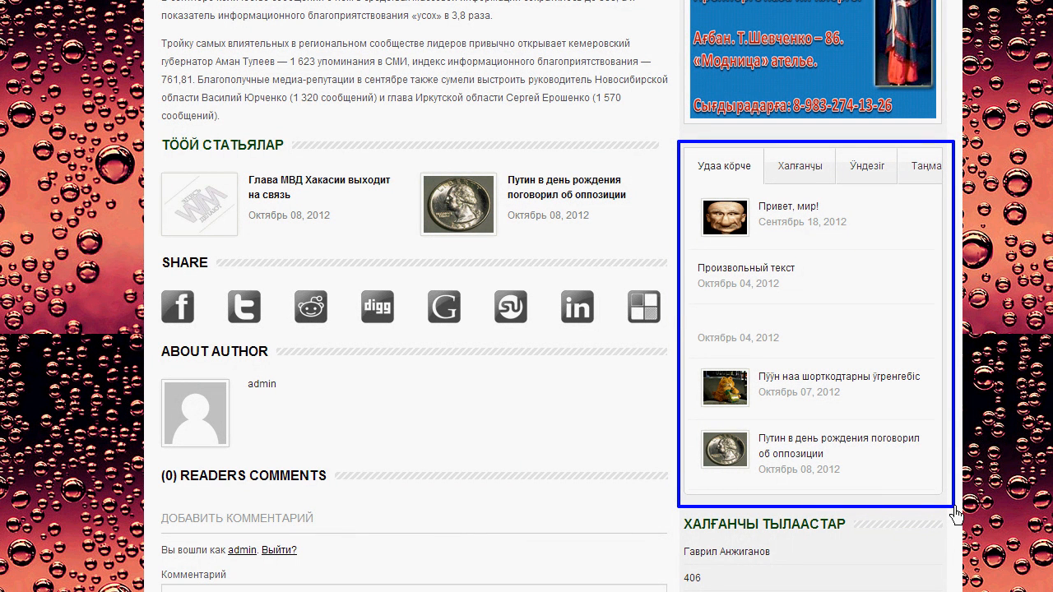
mouse_move(682, 147)
left_mouse_down()
mouse_move(705, 183)
mouse_move(764, 198)
left_mouse_up()
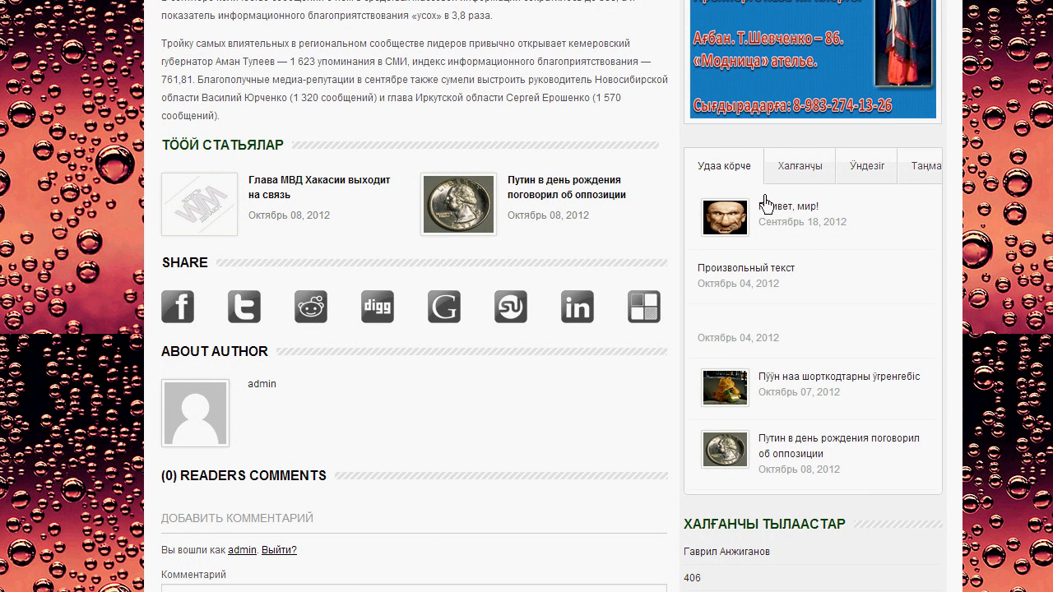
left_click_drag(760, 148, 839, 188)
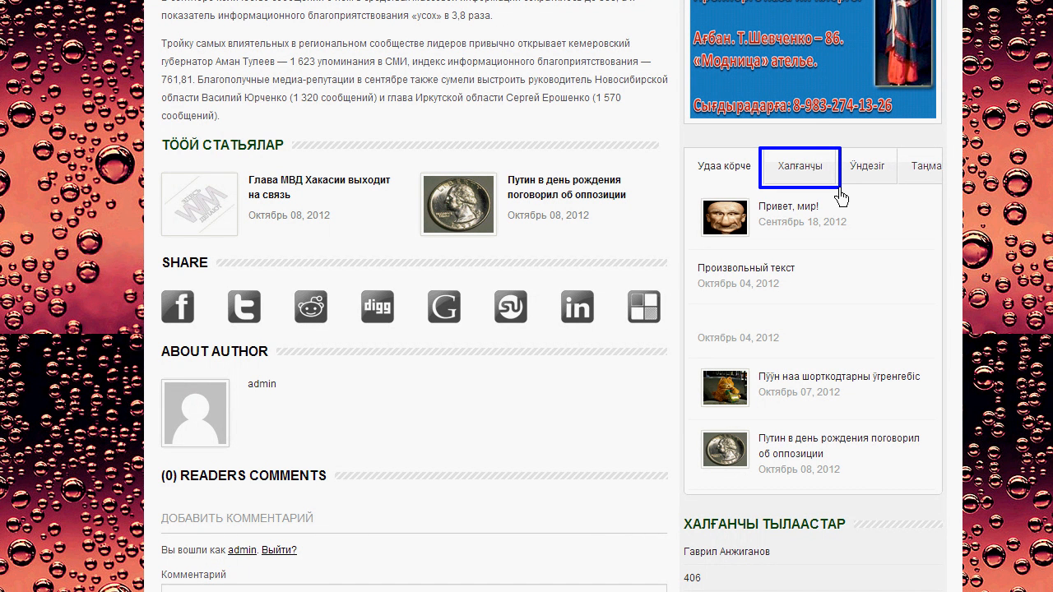
mouse_move(900, 188)
left_mouse_down()
mouse_move(839, 152)
mouse_move(953, 194)
left_mouse_up()
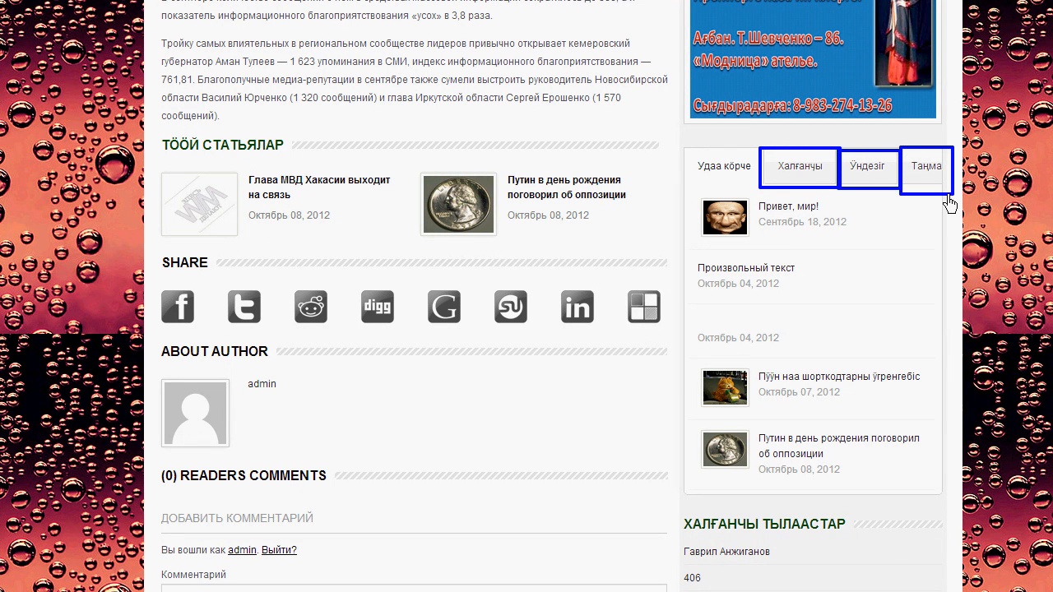
key("Escape")
left_click(799, 173)
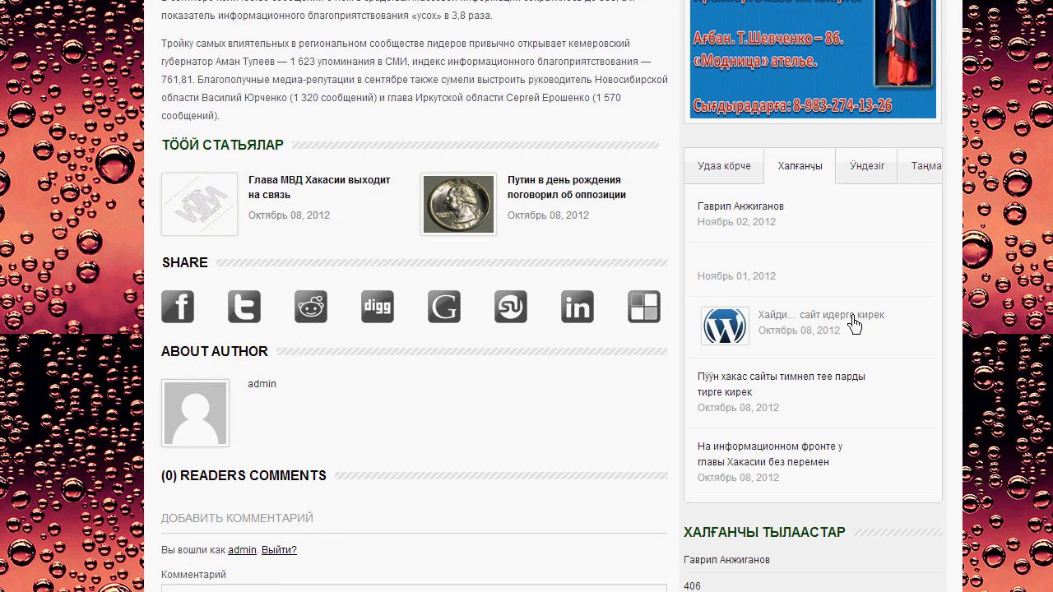
left_click(870, 174)
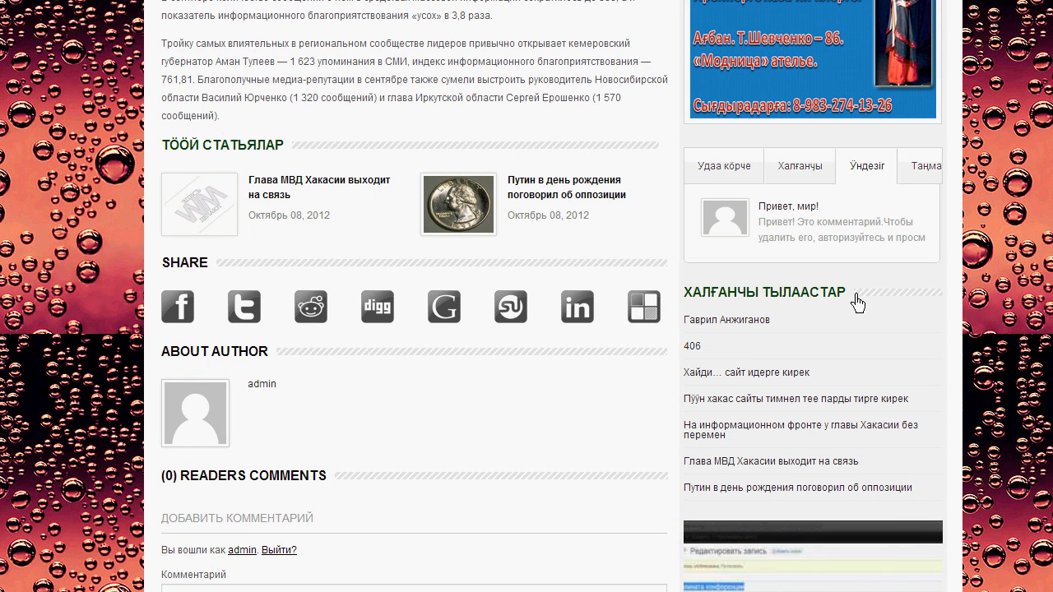
left_click(927, 169)
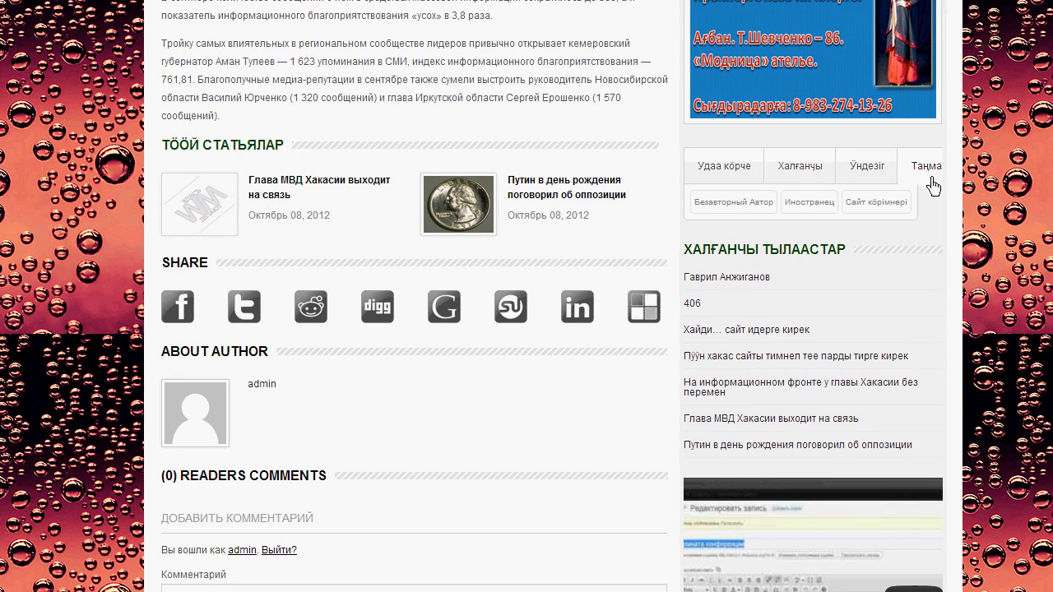
left_click(724, 171)
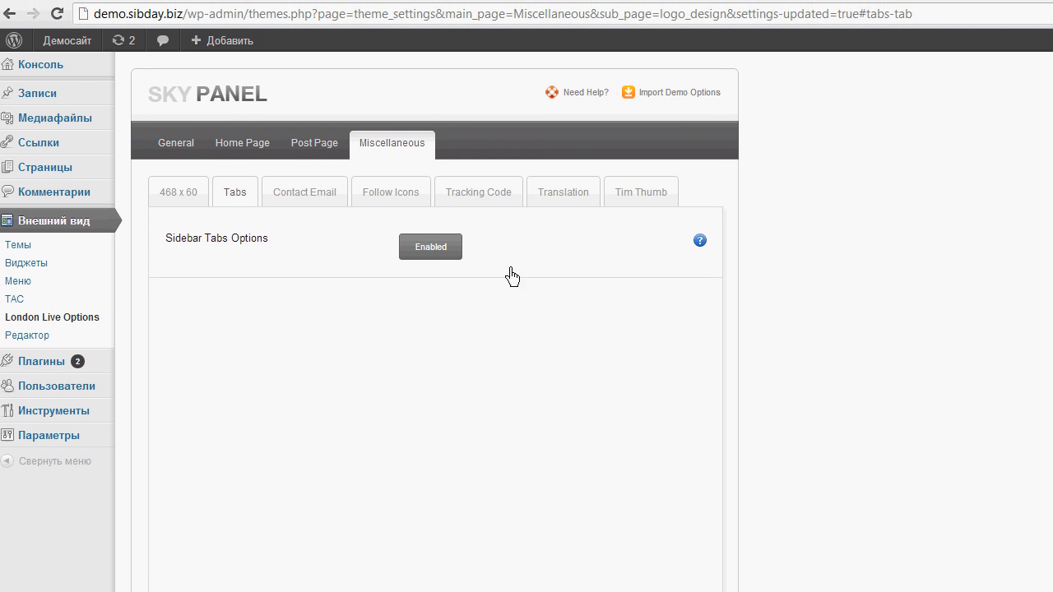
- Open the theme's Contact Email settings and check the address entered there
left_click(295, 198)
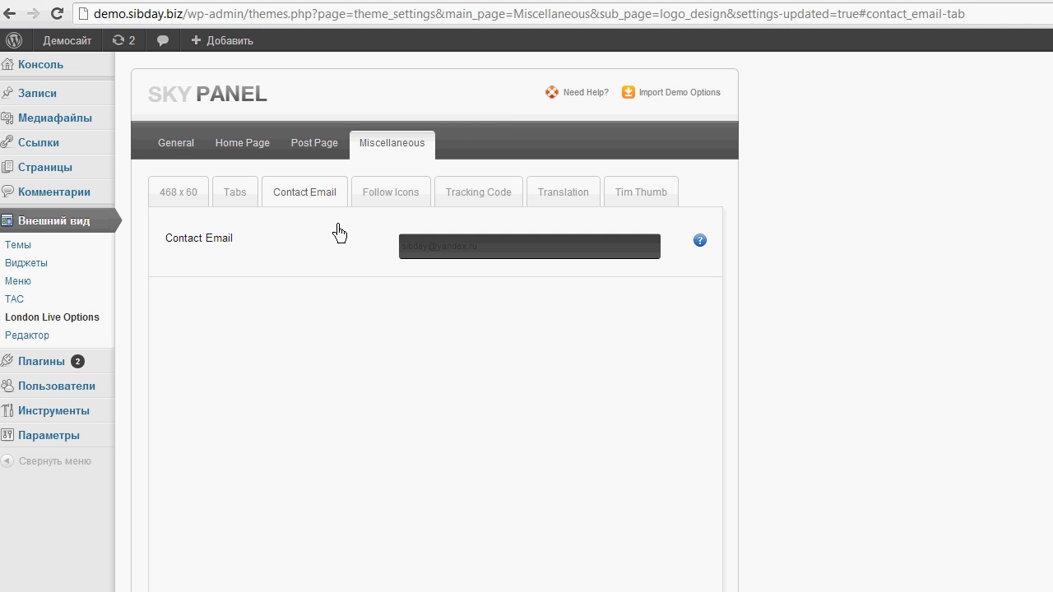
left_click_drag(402, 252, 581, 253)
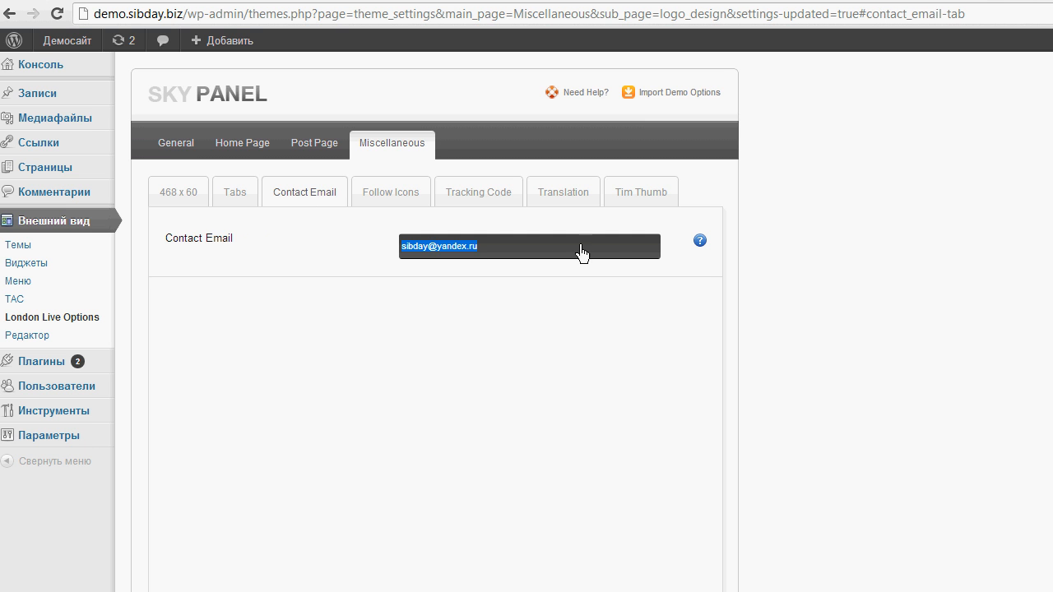
left_click(613, 342)
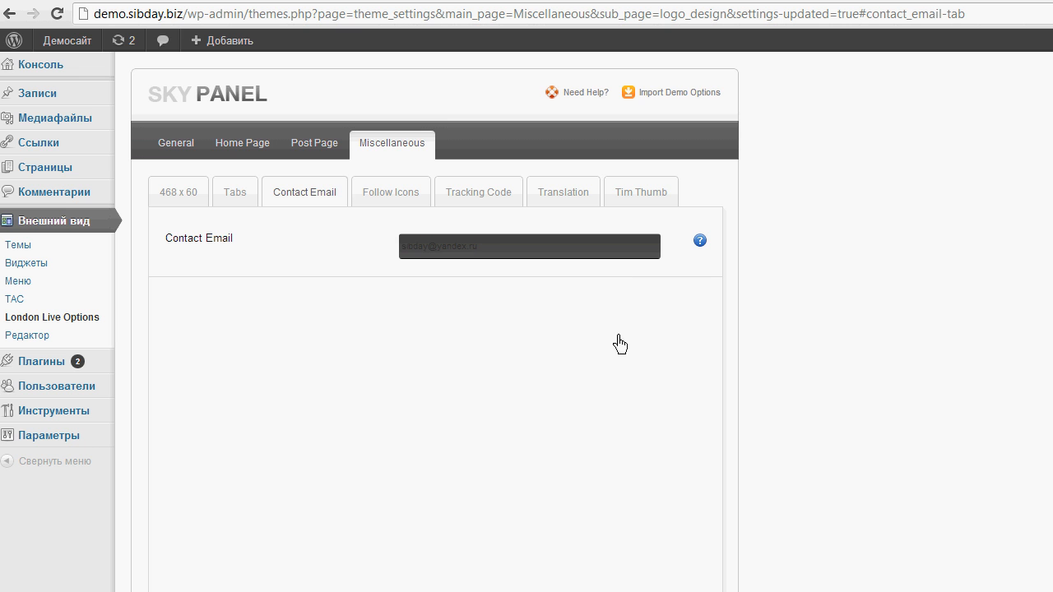
left_click_drag(502, 260, 383, 249)
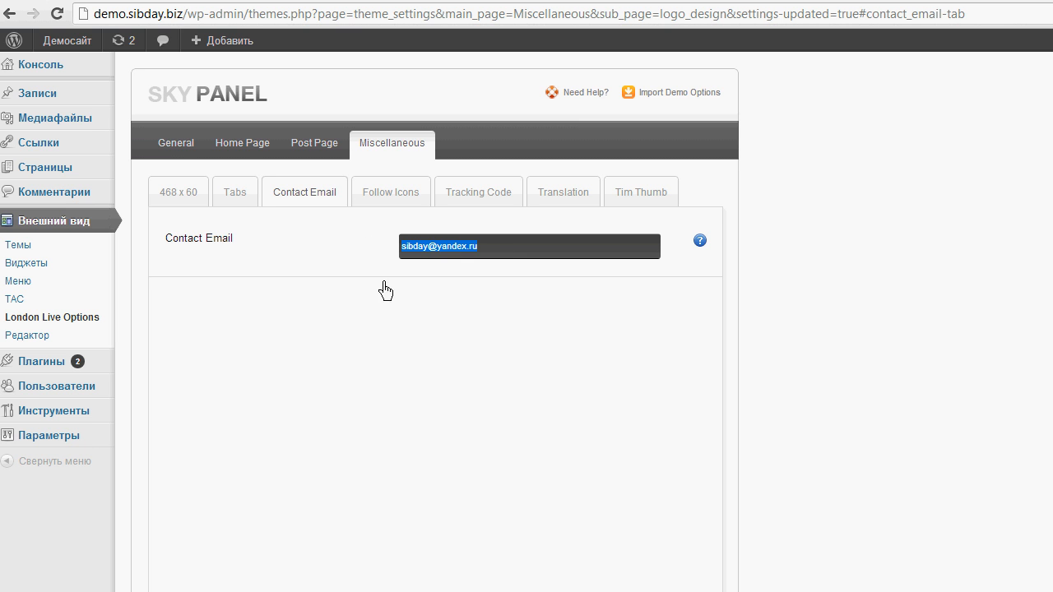
left_click(431, 330)
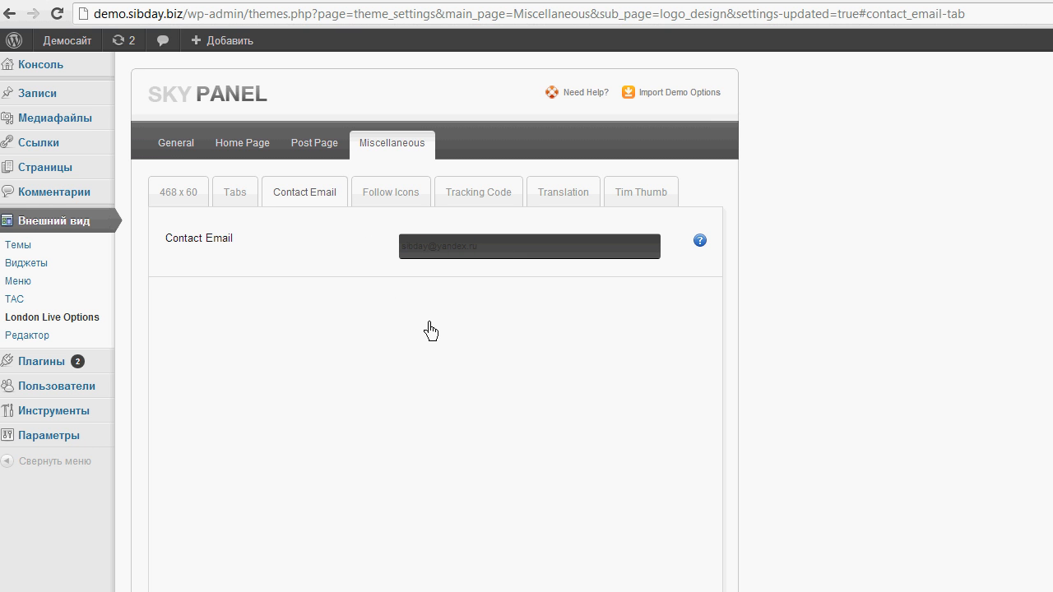
- Open the Follow Icons settings and review the Twitter, Facebook and Youtube username fields and the social icon switches
left_click(392, 199)
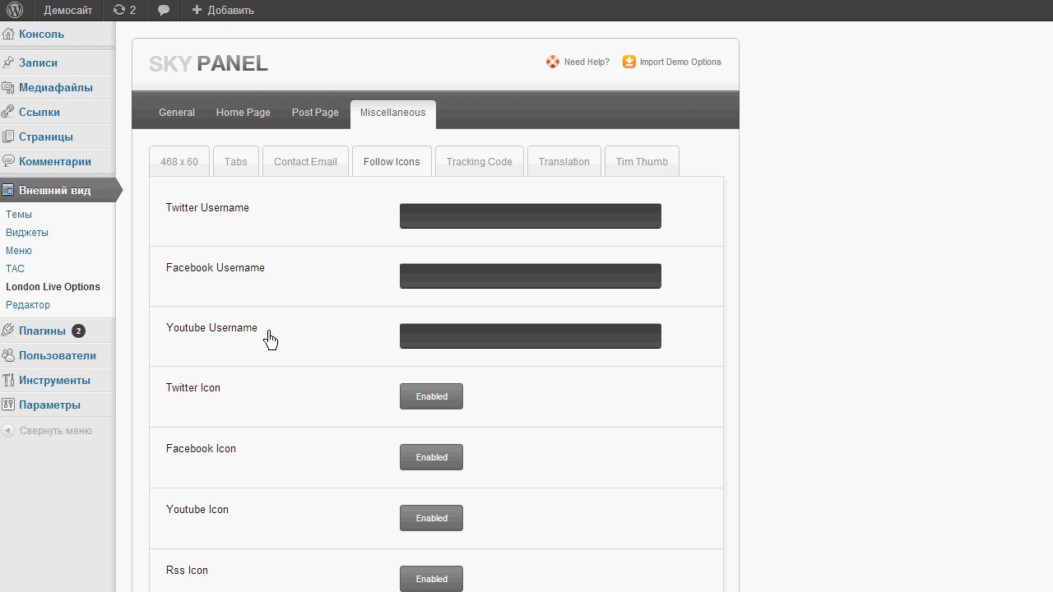
mouse_move(50, 11)
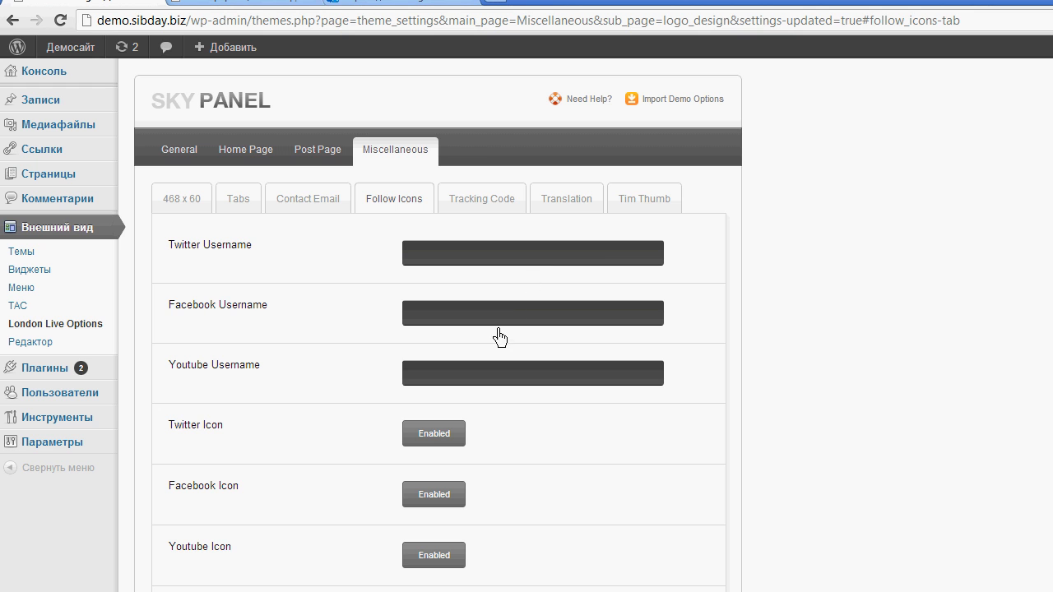
left_click_drag(384, 233, 654, 271)
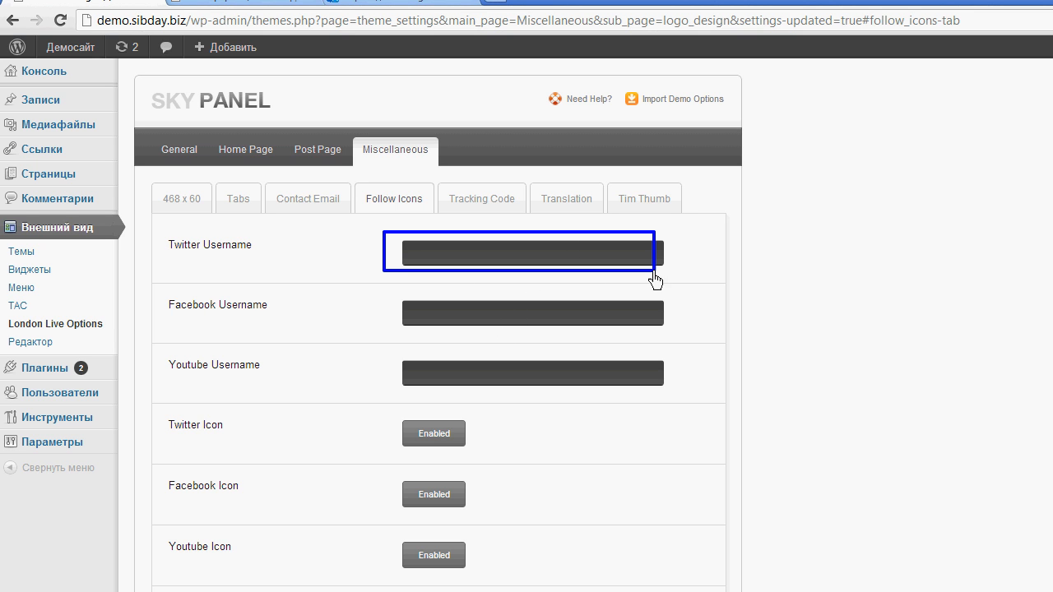
left_click_drag(683, 332, 377, 292)
left_click_drag(667, 394, 402, 360)
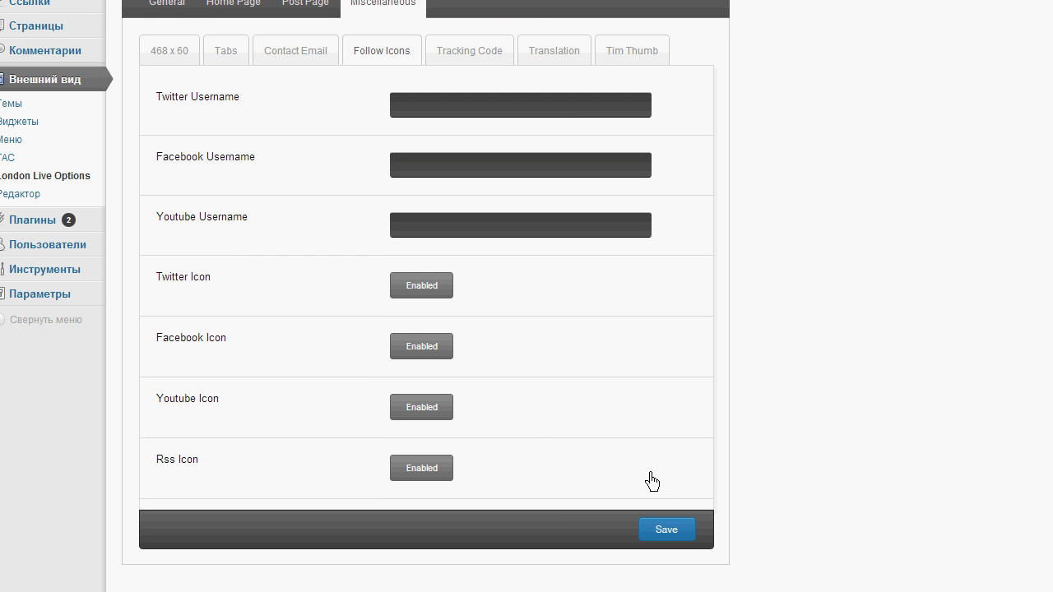
left_click_drag(359, 251, 474, 492)
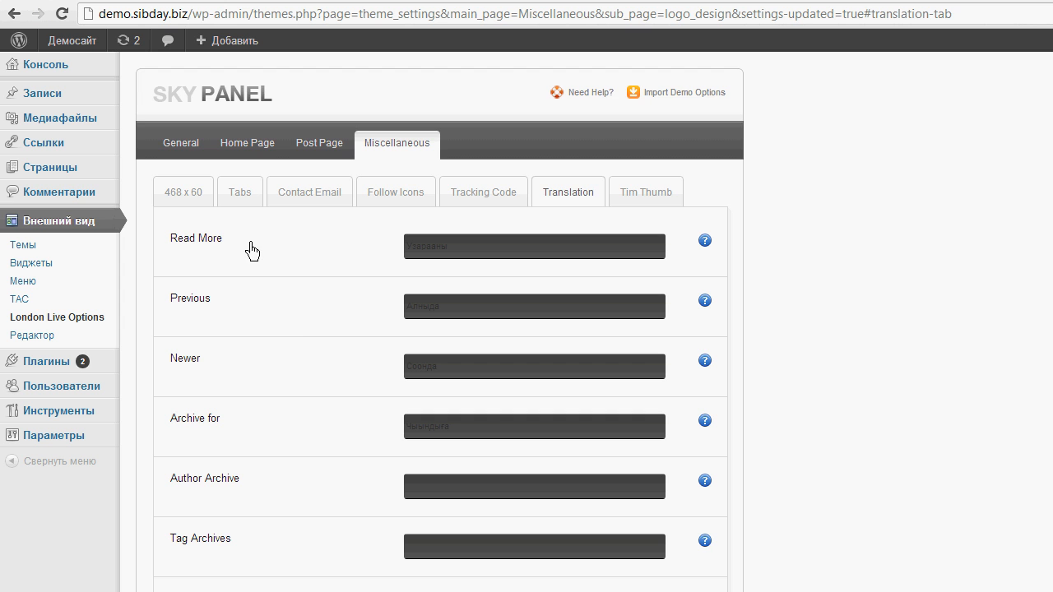
- Copy the "Read More" label from the Translation settings and translate it from English to Russian in Google Translate
left_click_drag(237, 242, 170, 244)
key("ctrl+c")
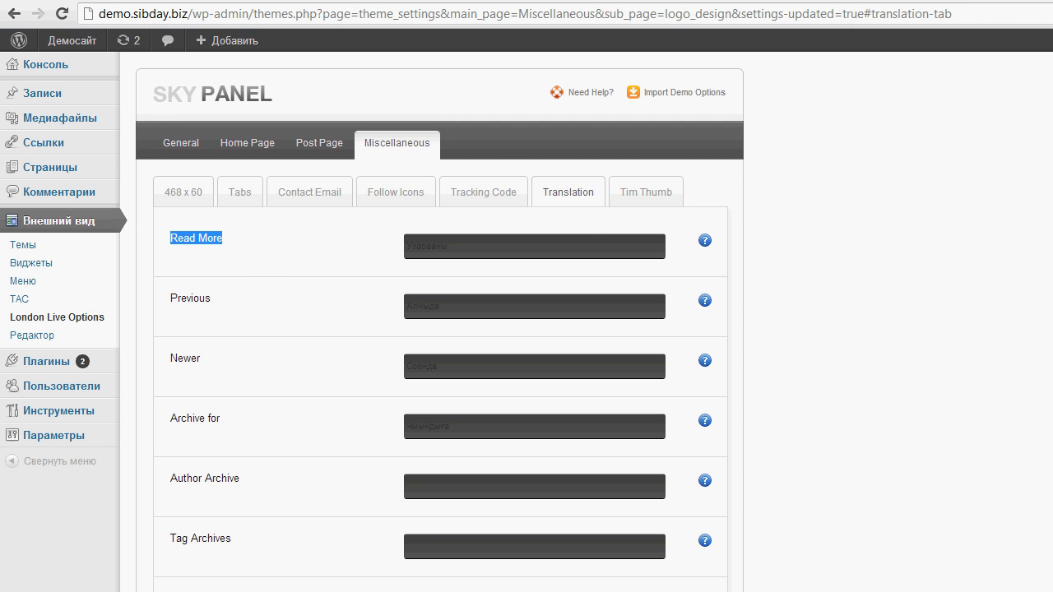
left_click(416, 1)
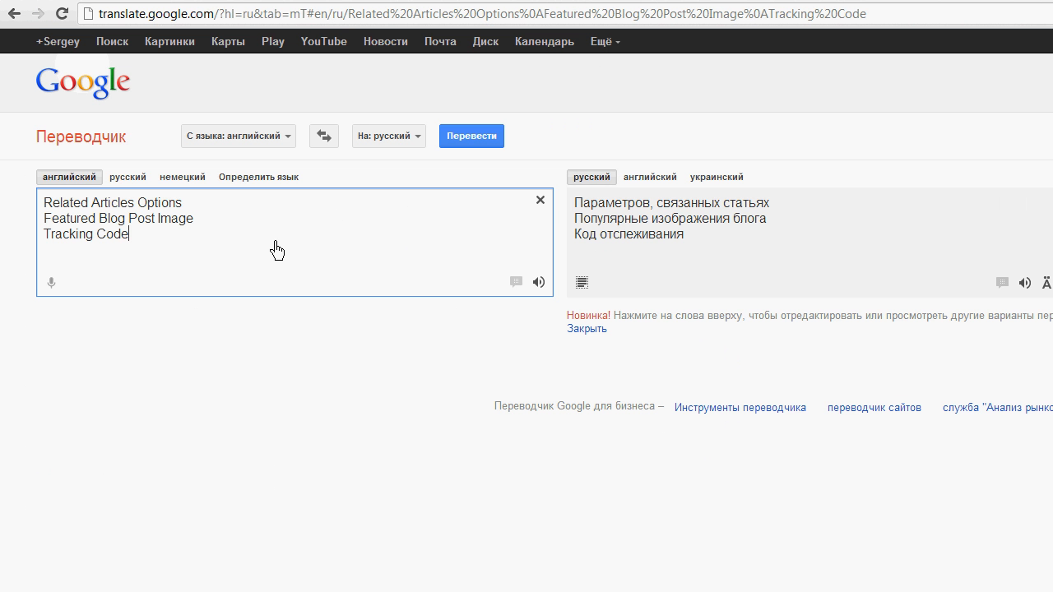
key("Return")
key("ctrl+v")
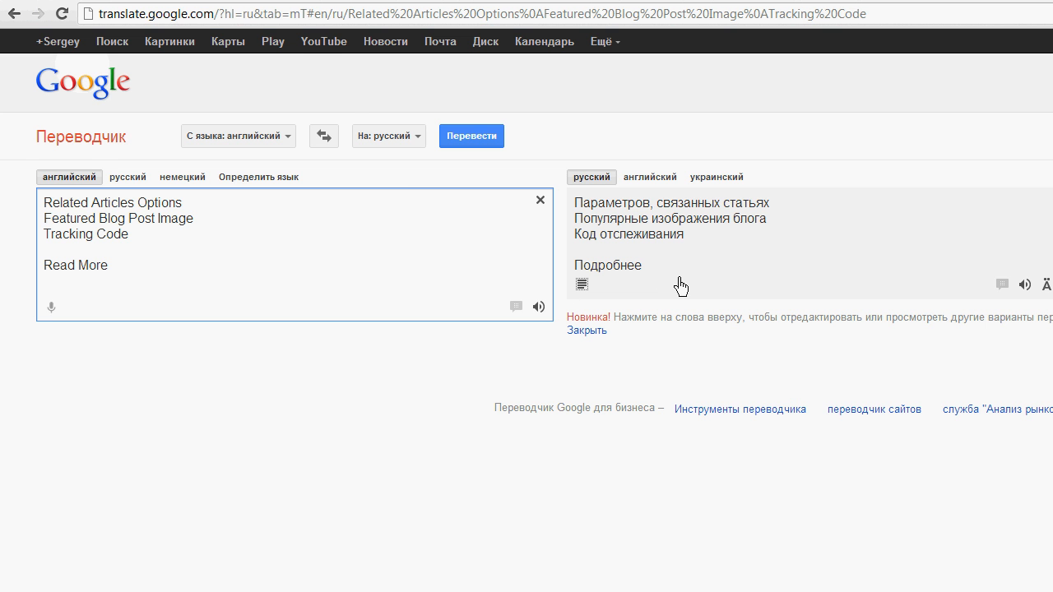
- Return to the theme's Translation settings and check the text entered for Read More
left_click(255, 1)
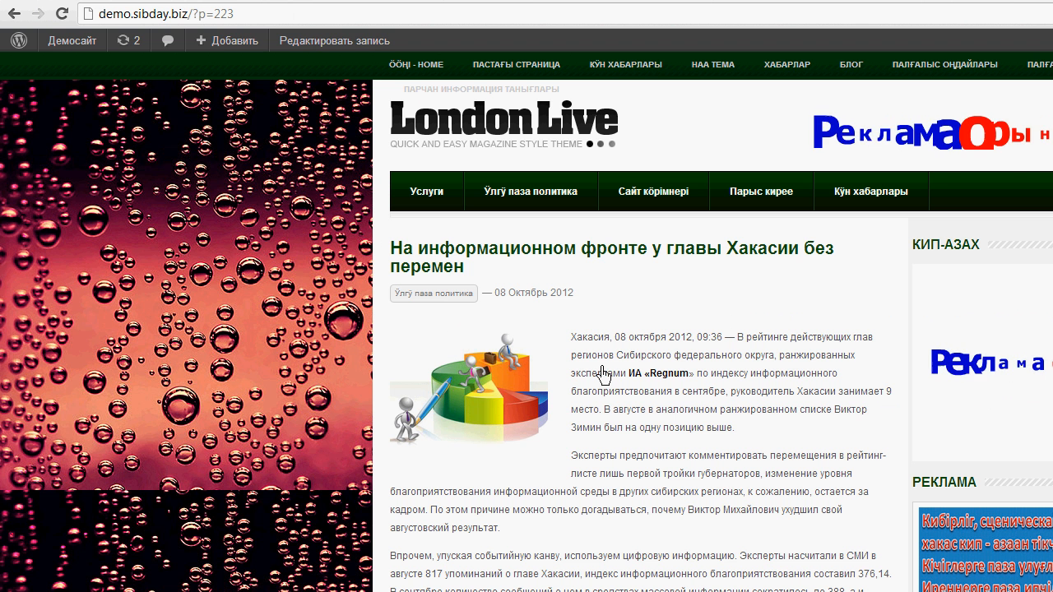
left_click(177, 1)
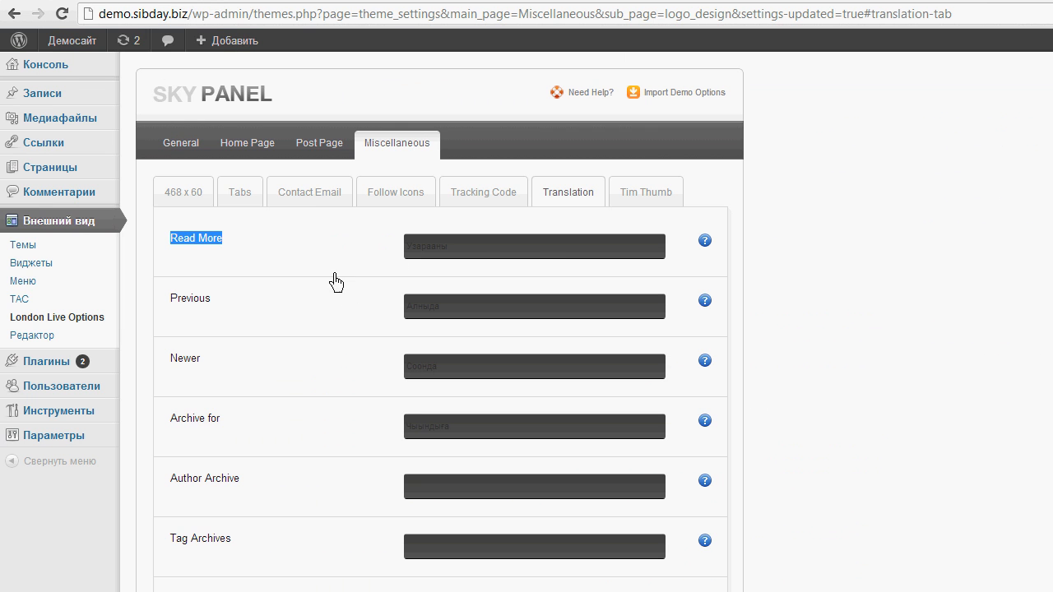
left_click_drag(546, 256, 367, 242)
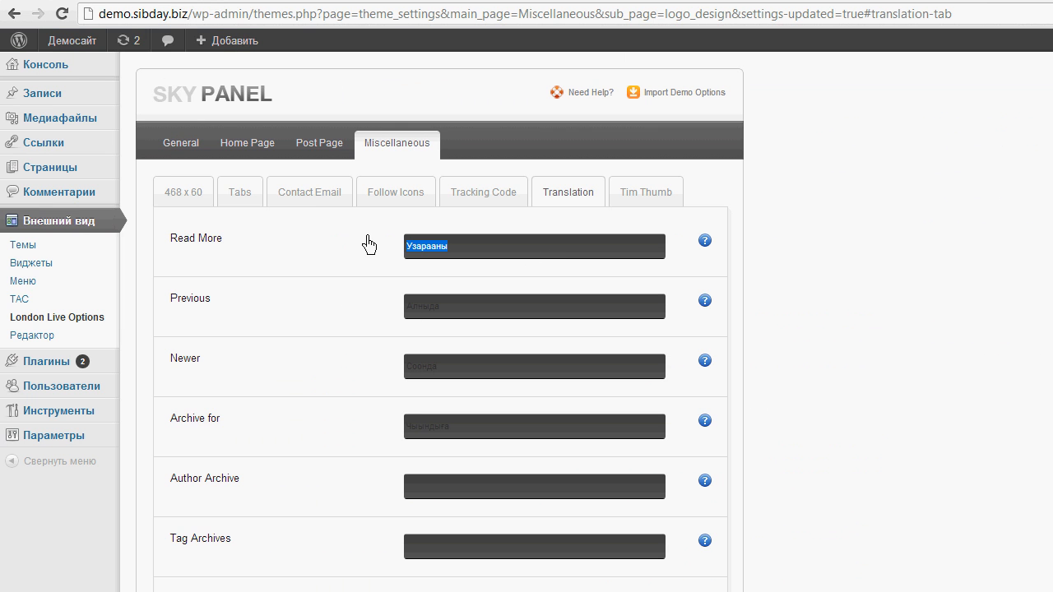
left_click(491, 249)
- Copy the "Previous" label from the Translation settings and add it below "Read More" in Google Translate for translation into Russian
left_click_drag(170, 300, 222, 303)
key("ctrl+c")
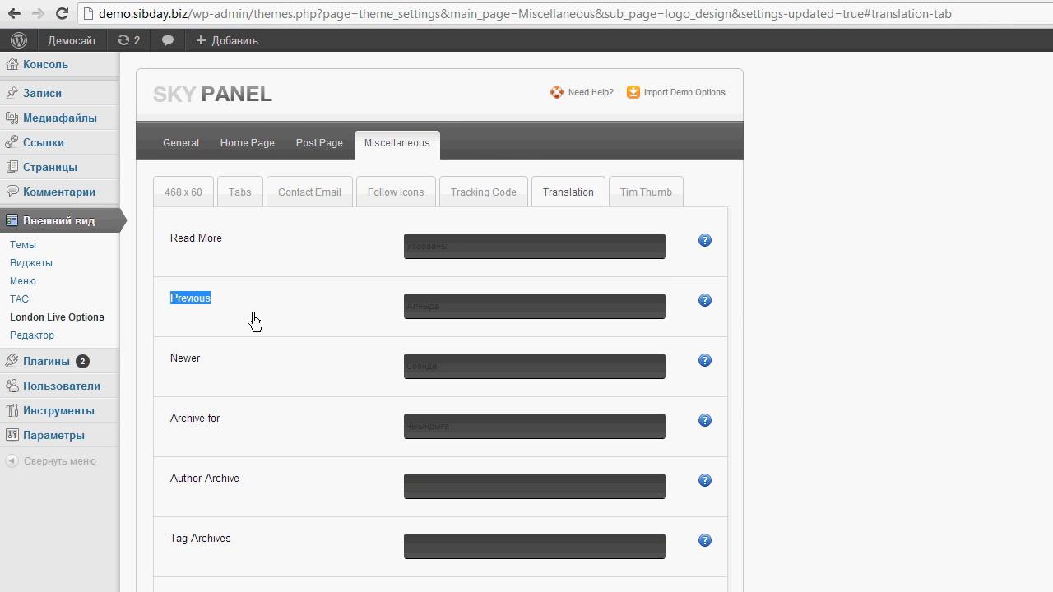
left_click(388, 1)
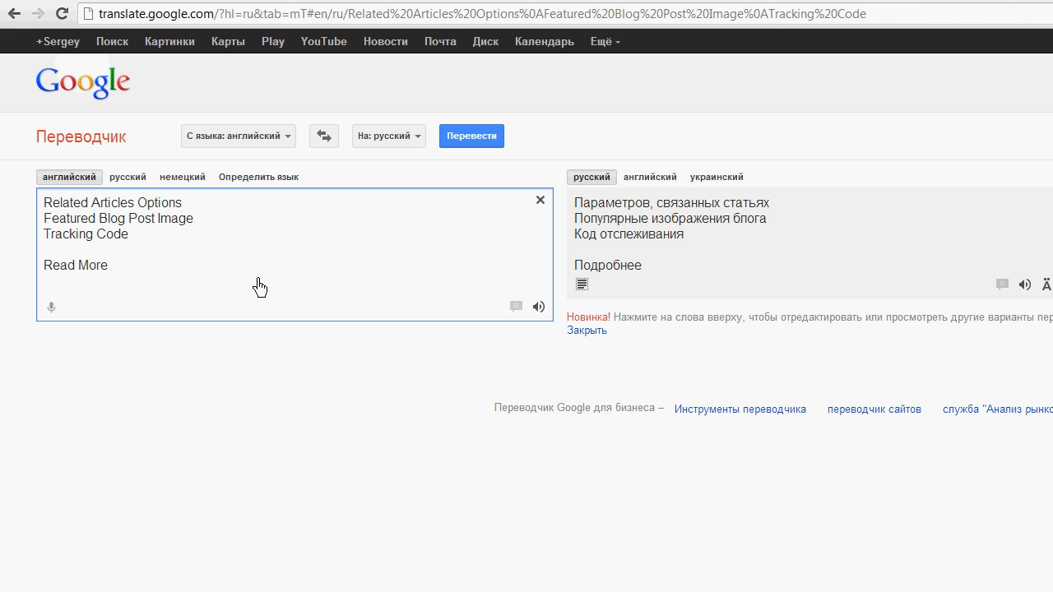
key("ctrl+v")
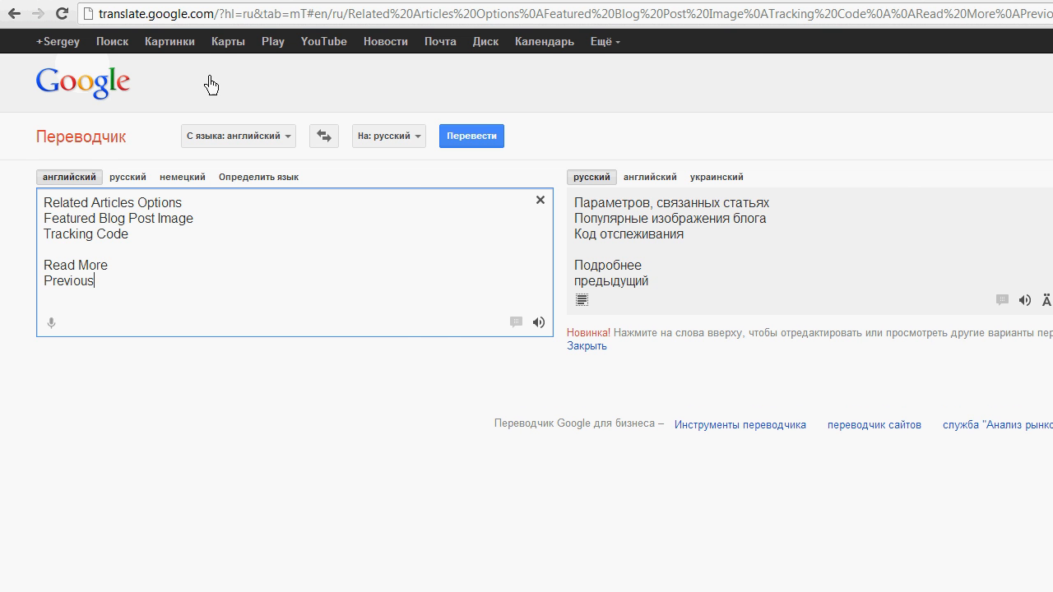
- Switch to the demo site's front page and check the translated Previous button below the post list
left_click(224, 2)
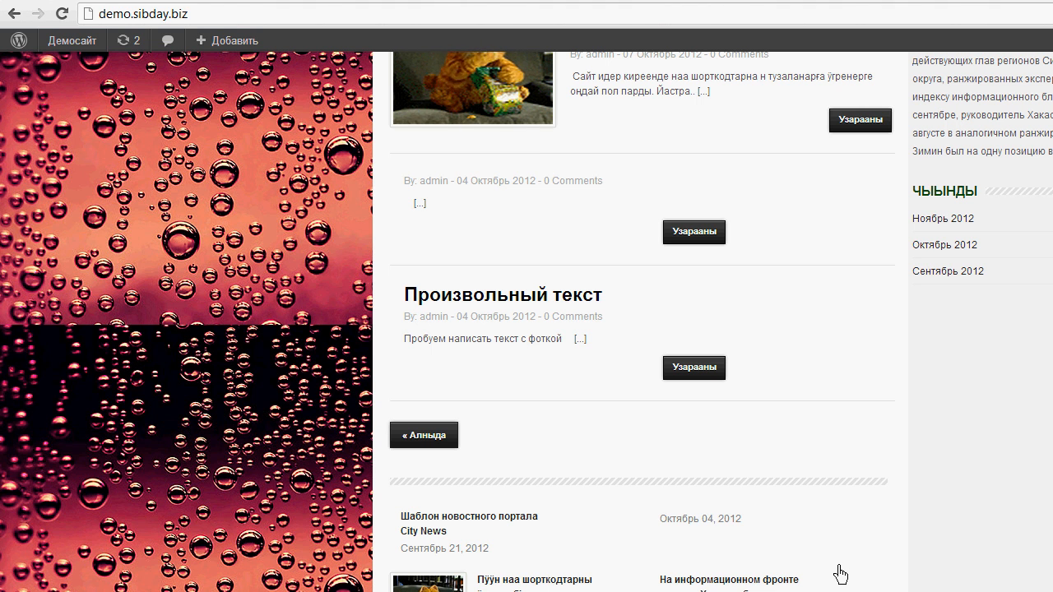
left_click_drag(489, 459, 377, 416)
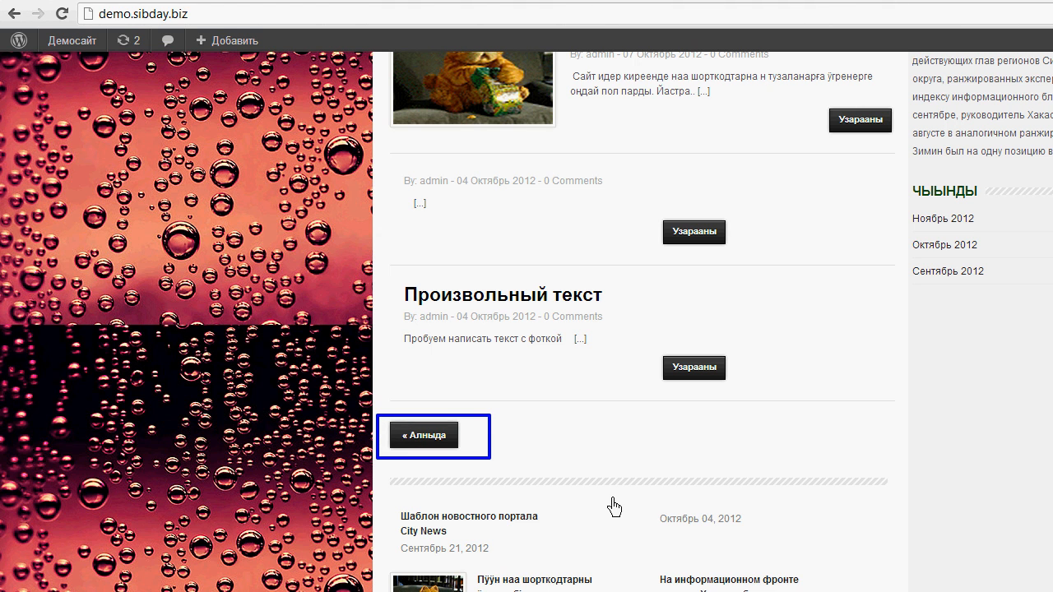
key("Escape")
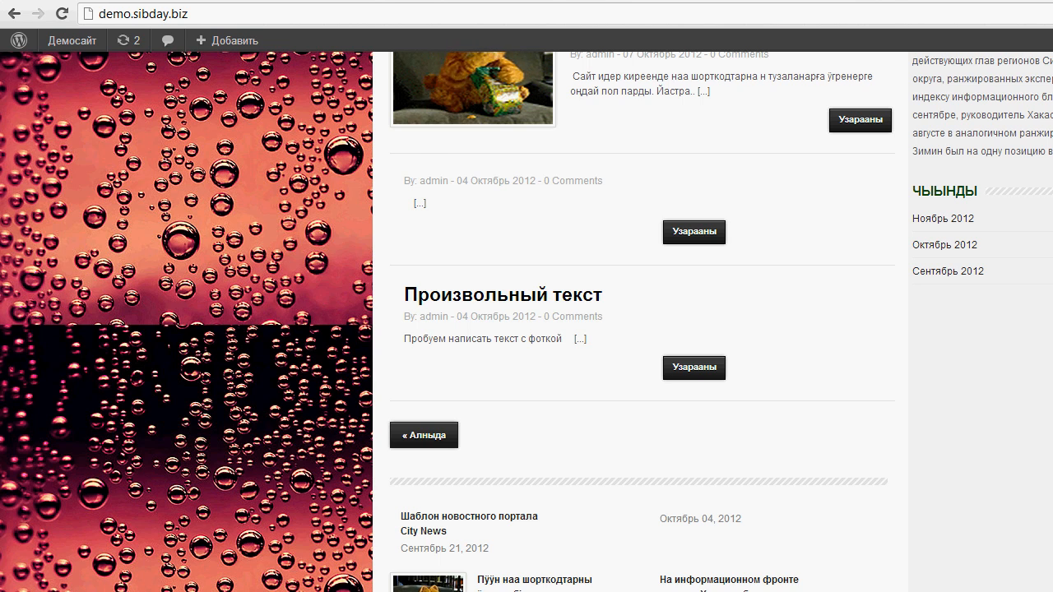
- Return to the theme's Miscellaneous settings, check the Tim Thumb option and reopen the Translation settings
left_click(18, 13)
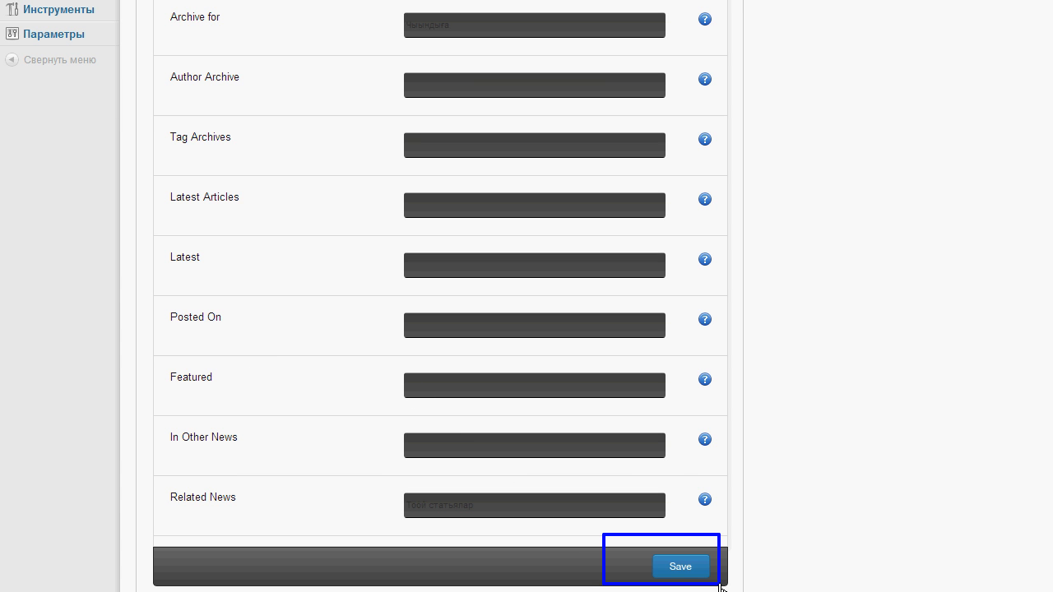
left_click(646, 194)
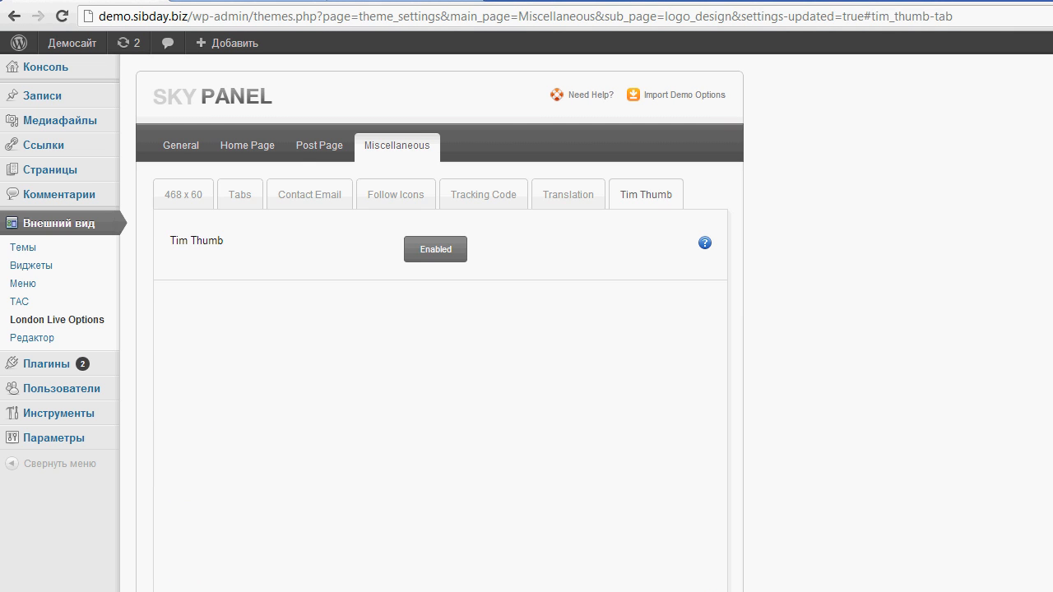
left_click(568, 195)
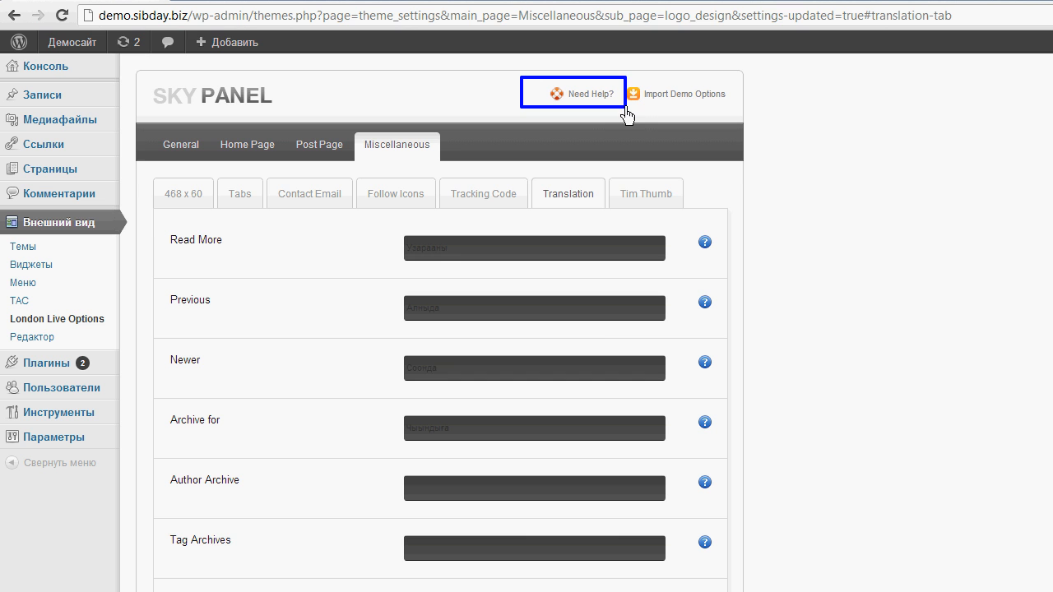
- Open the London Live theme's help documentation and translate the page from English into Russian
left_click(600, 98)
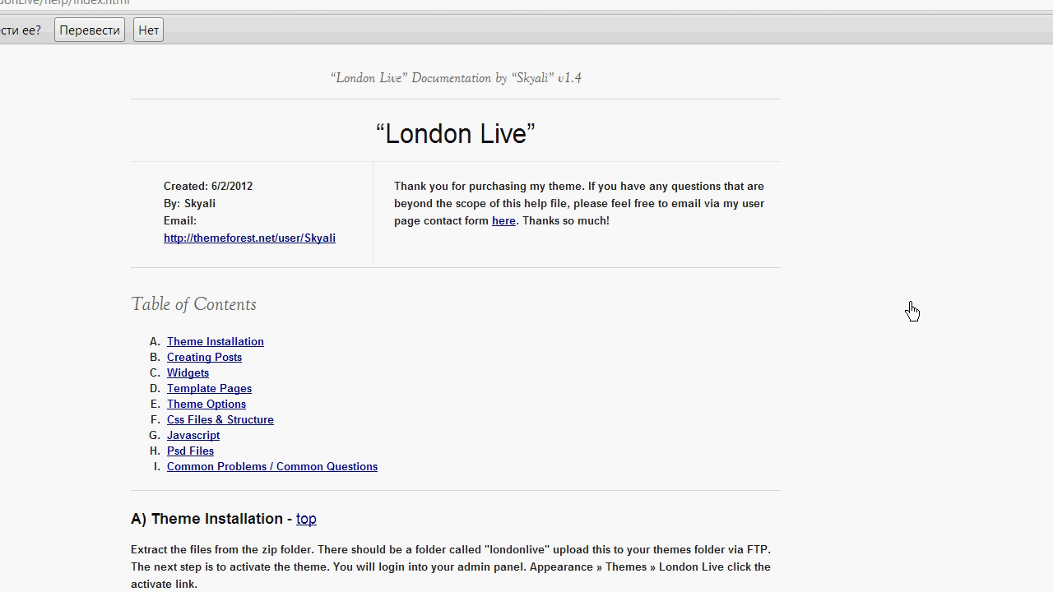
left_click(100, 35)
- Read through the translated documentation's sections on theme installation, creating posts and post options, and review its table of contents
scroll(413, 377, "down", 5)
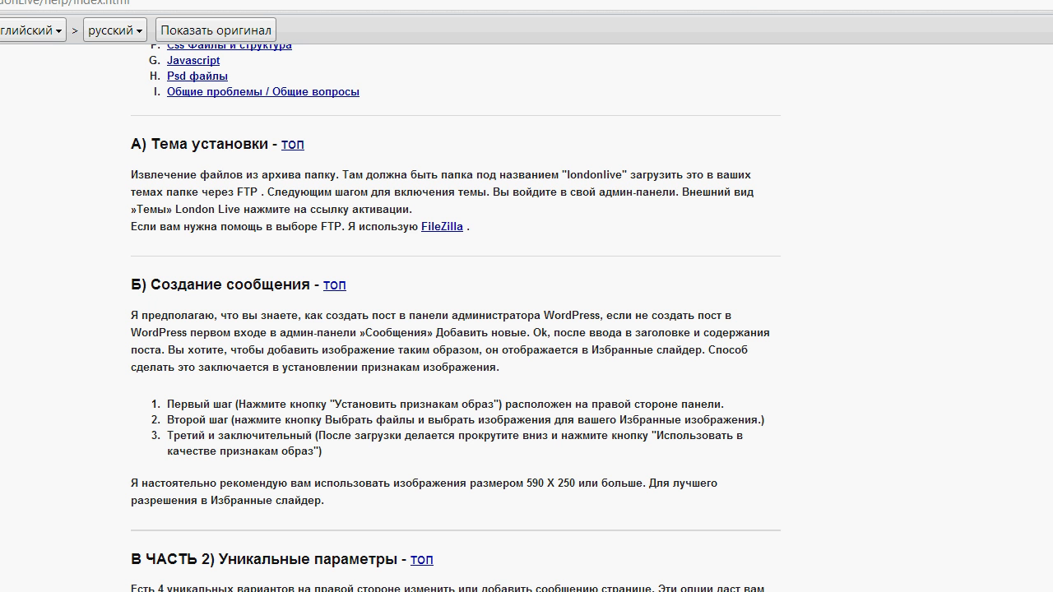
scroll(456, 318, "down", 10)
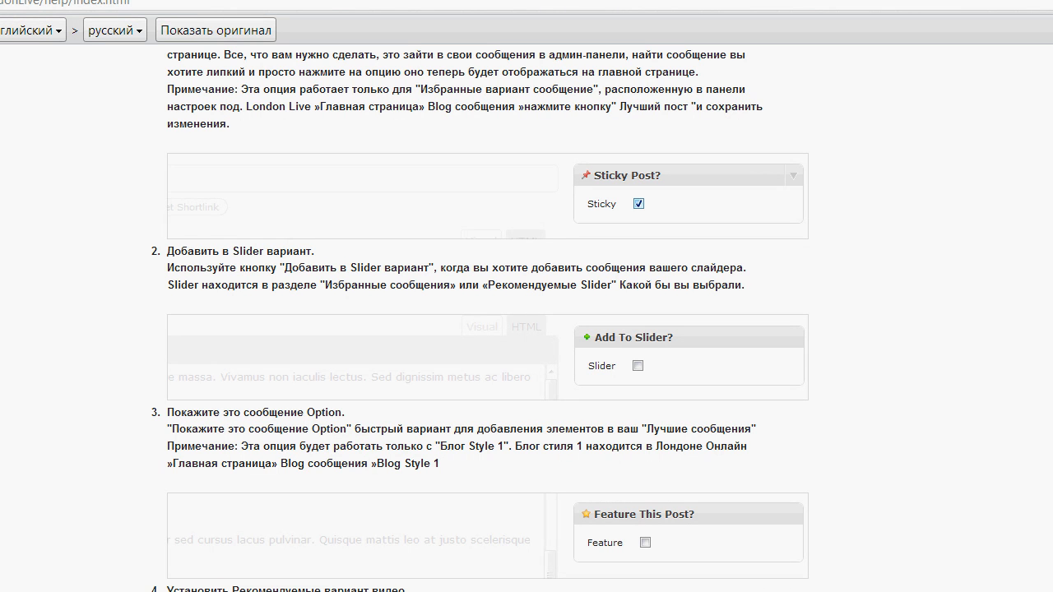
scroll(1018, 399, "down", 12)
scroll(1018, 399, "up", 20)
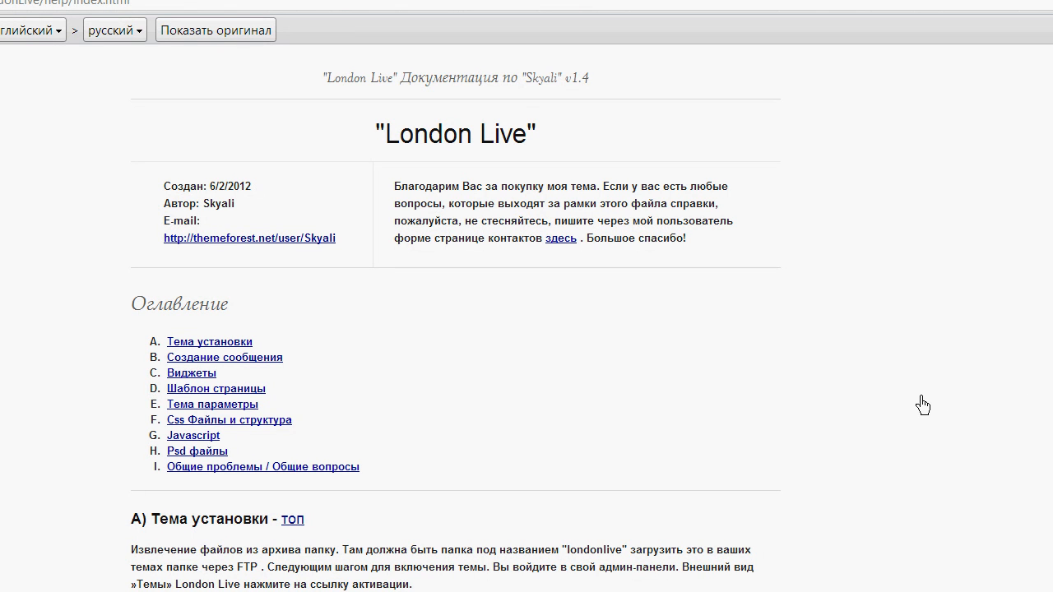
left_click_drag(88, 294, 413, 486)
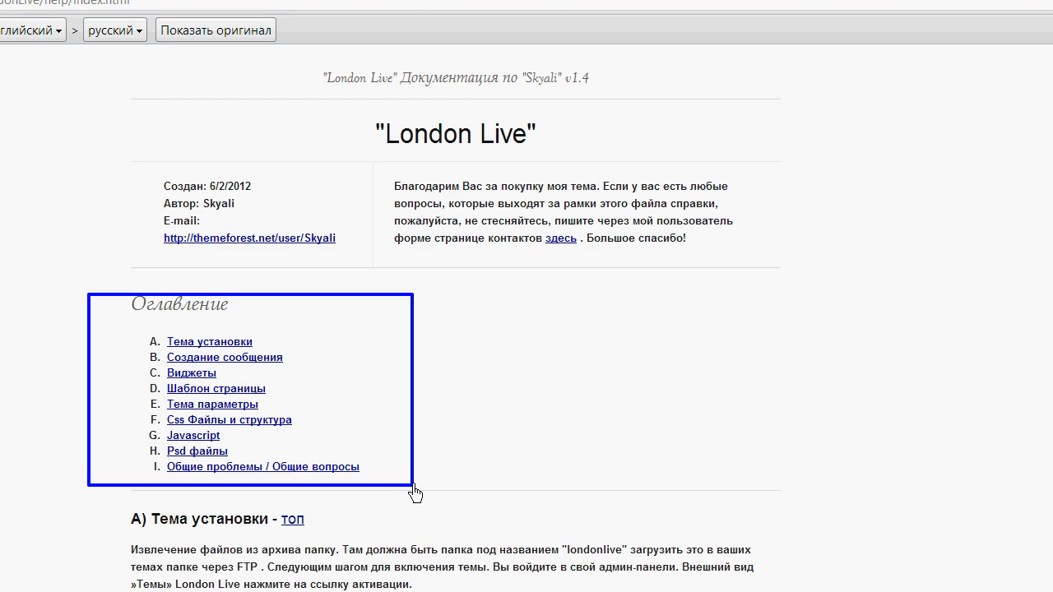
key("Escape")
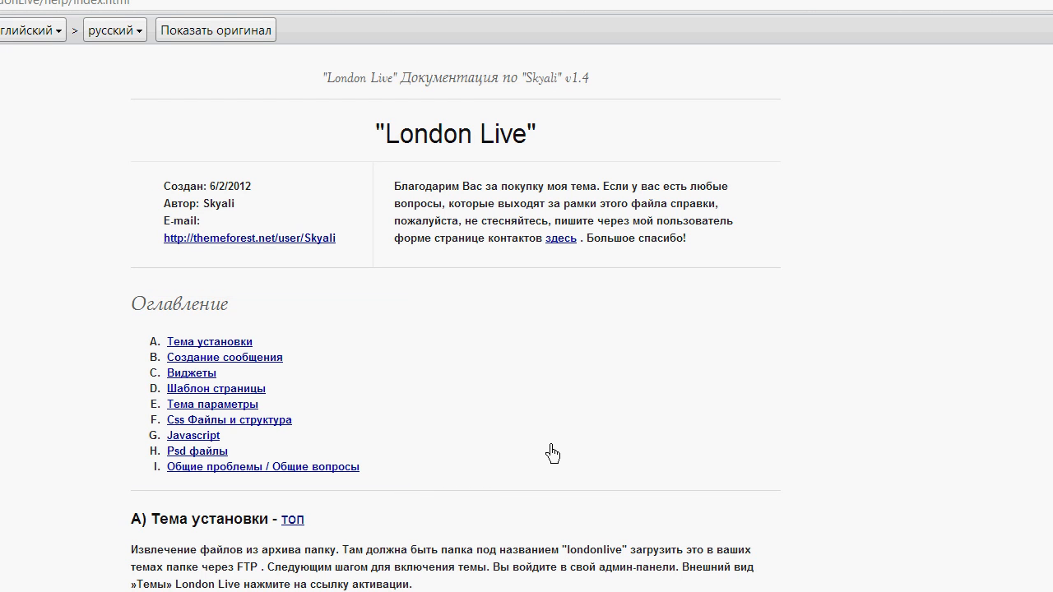